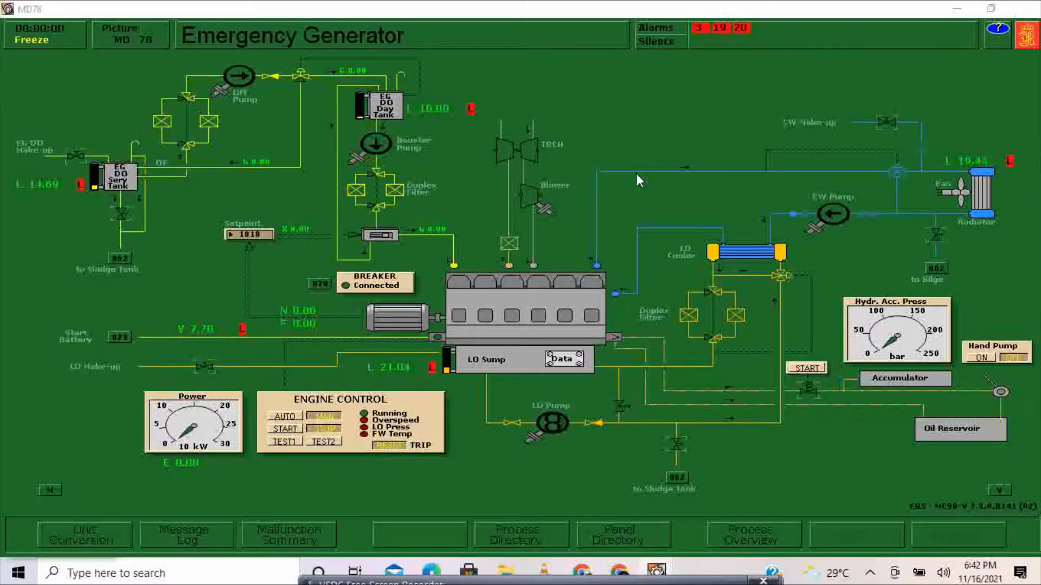
Dismiss the instructor message and open the emergency generator's DO service tank, LO sump and fresh water make-up valves.
mouse_move(471, 112)
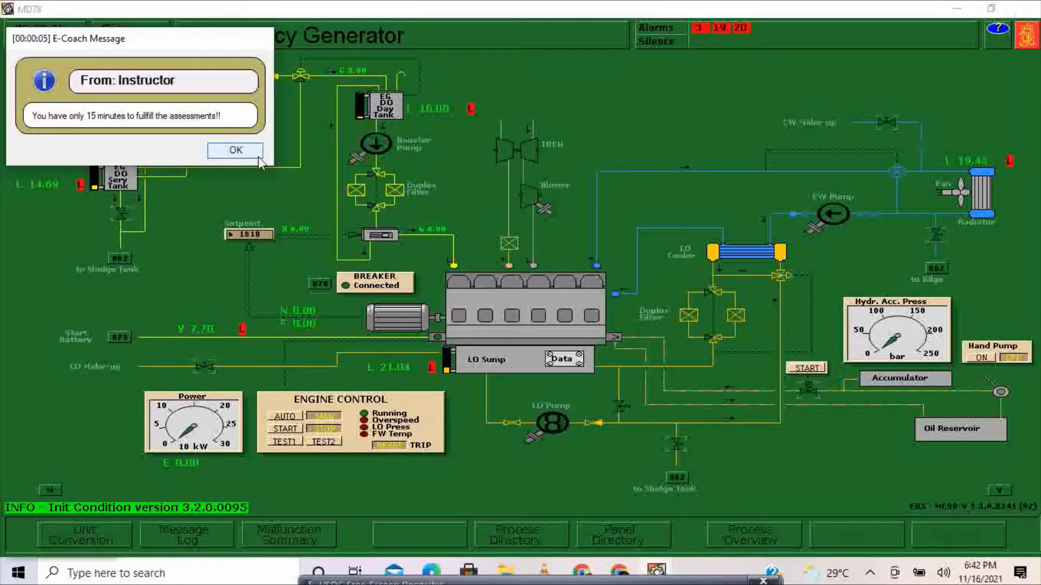
click(249, 152)
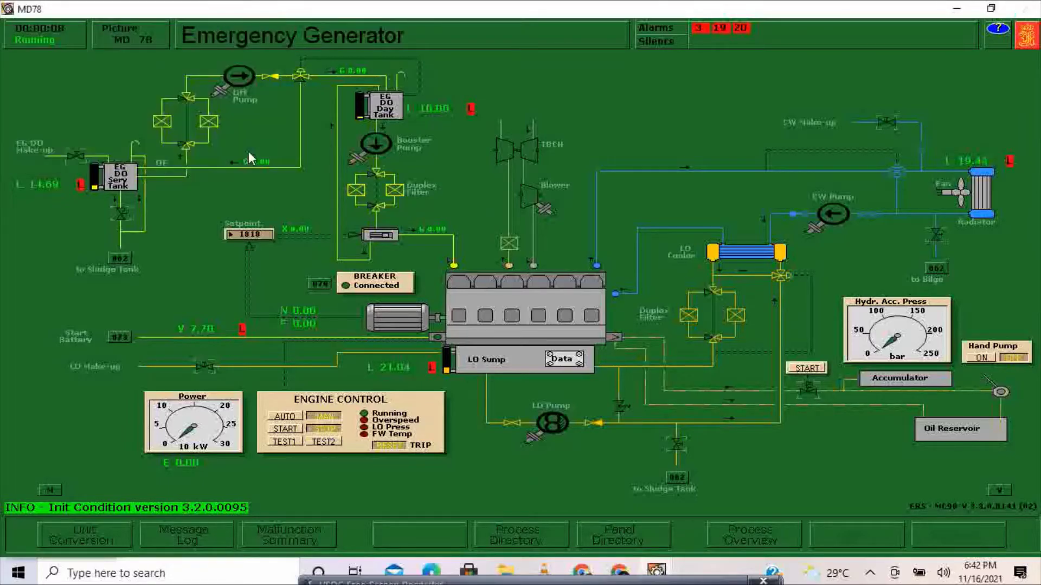
click(79, 159)
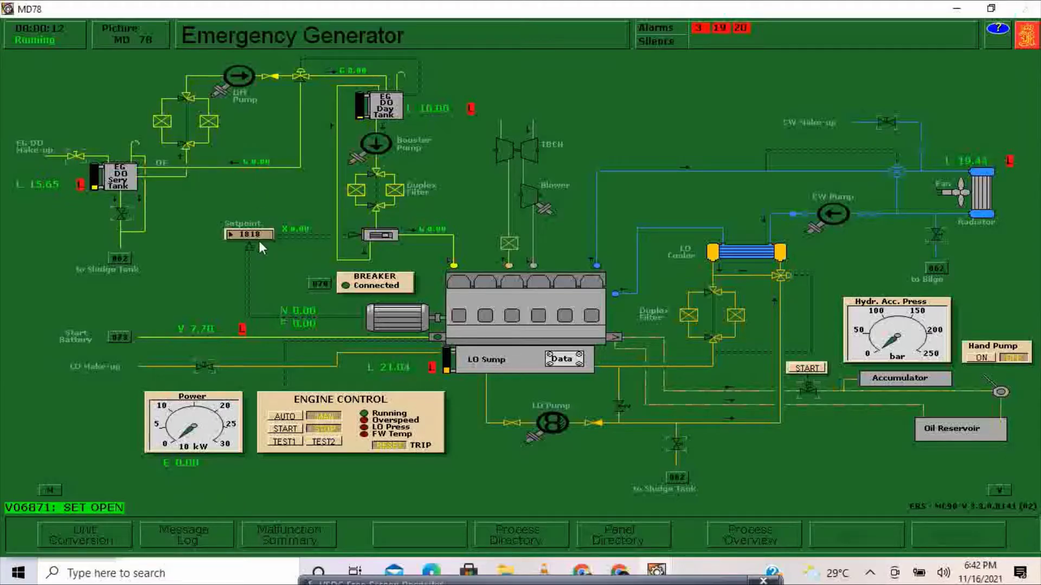
click(206, 366)
click(887, 123)
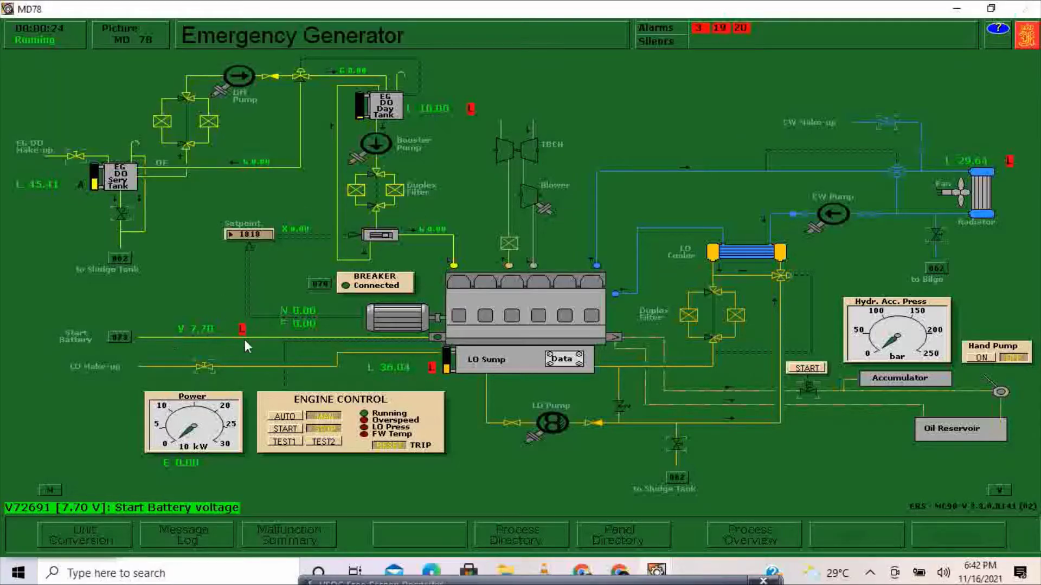
Switch in the main and start battery chargers on the Emergency Switchboard and return to the Emergency Generator display.
click(127, 337)
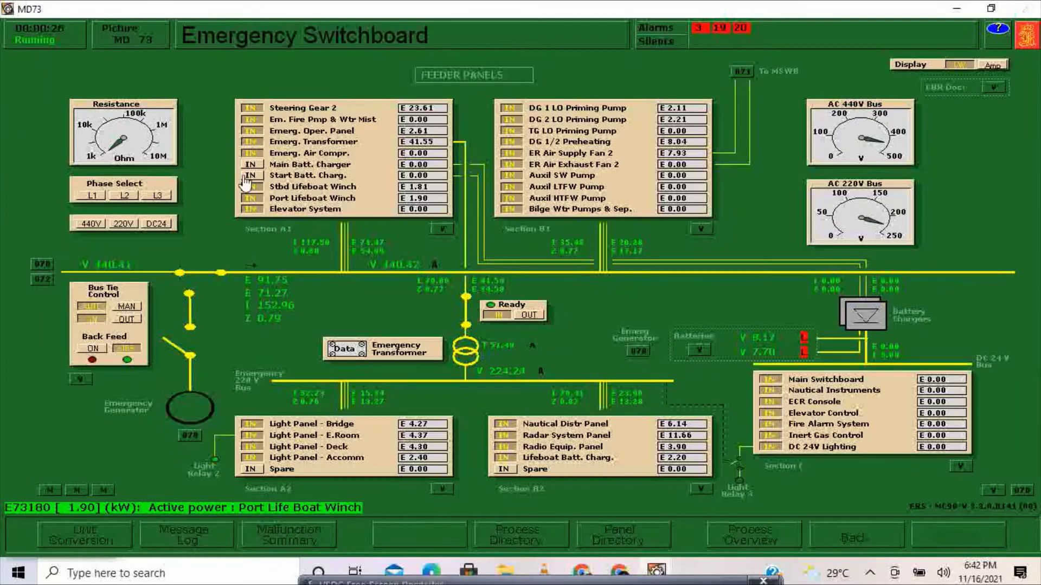
click(253, 177)
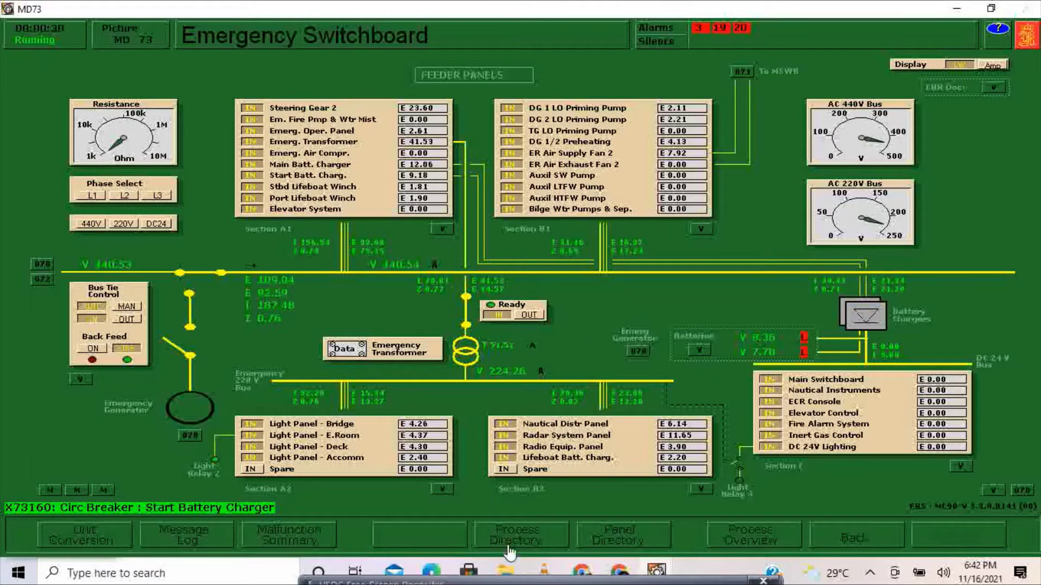
click(510, 550)
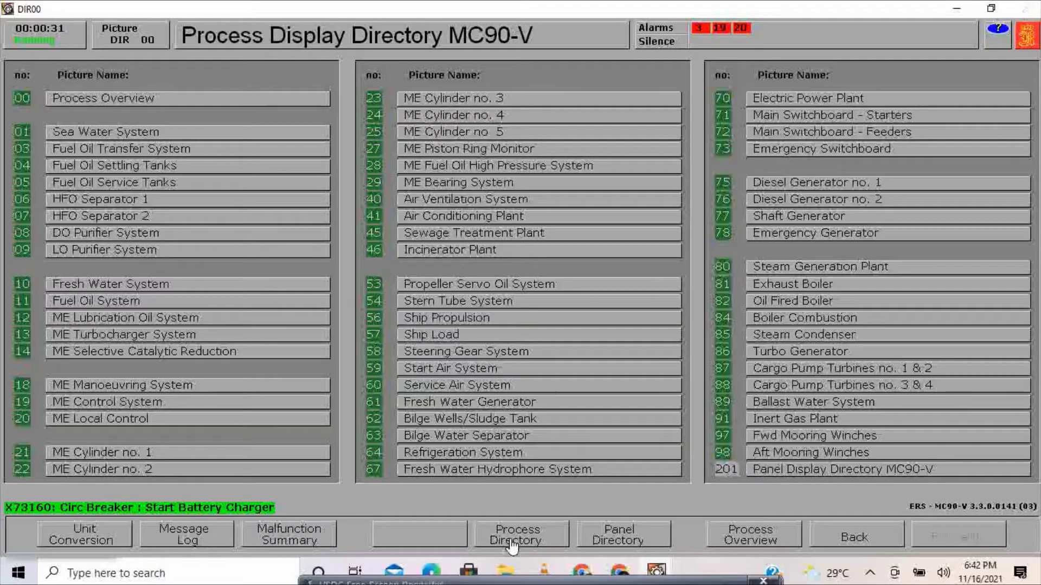
click(784, 234)
Close the DO service tank, LO sump and fresh water make-up valves of the emergency generator.
click(75, 157)
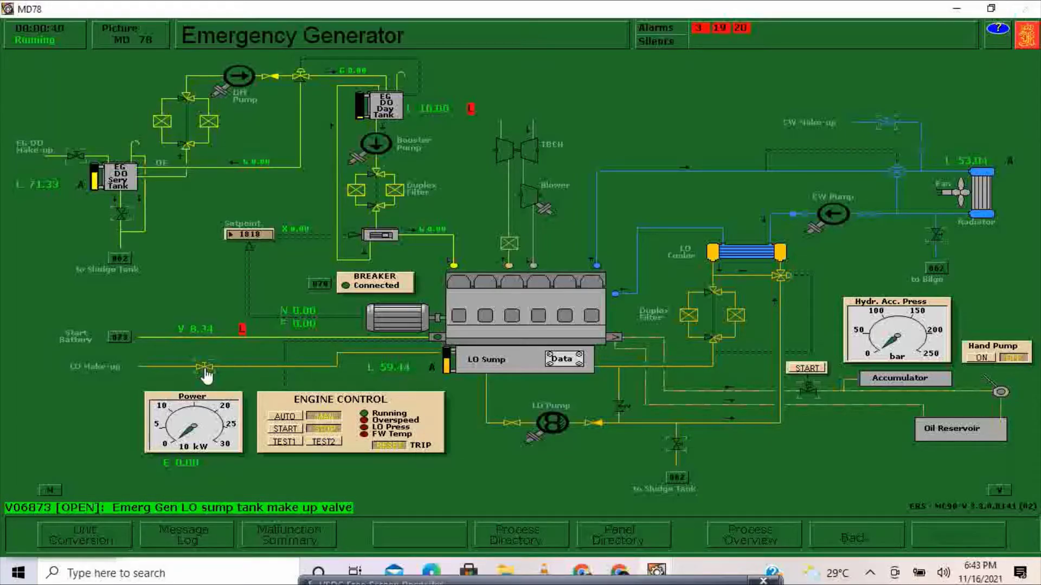
click(204, 369)
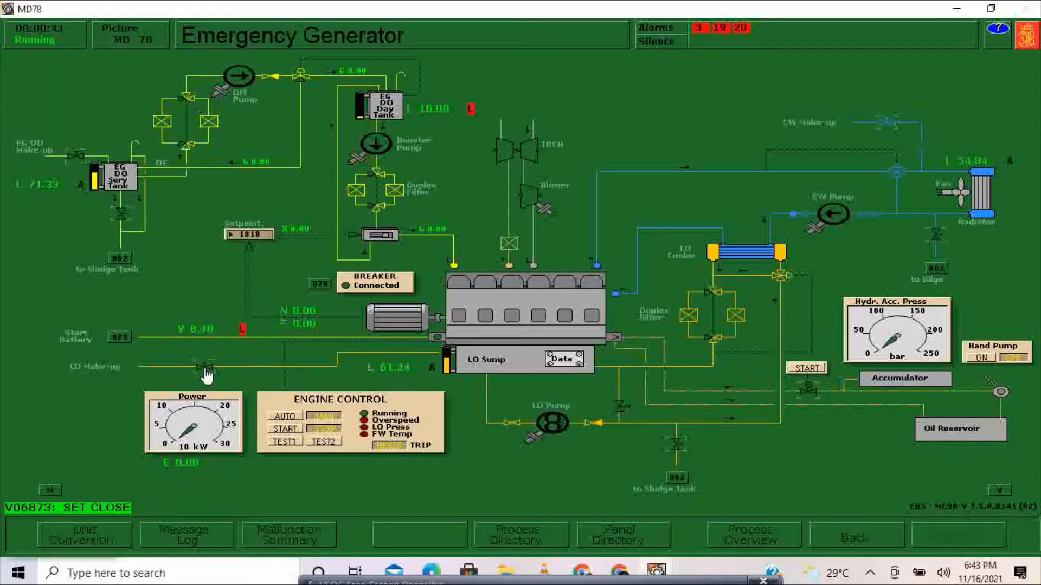
click(889, 130)
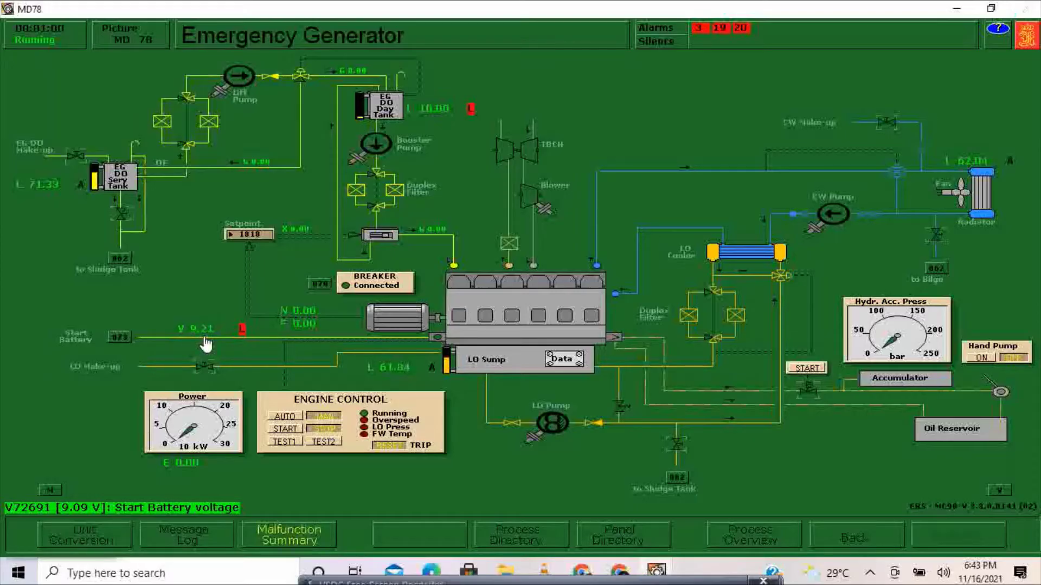
Clear the EG starter motor failure from the malfunction summary and close the log.
click(310, 540)
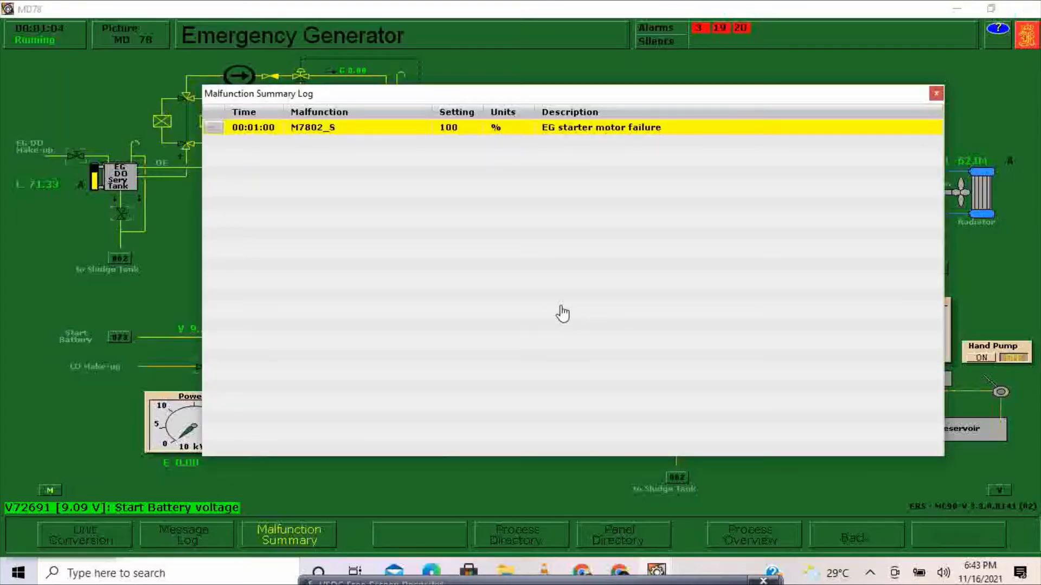
click(548, 136)
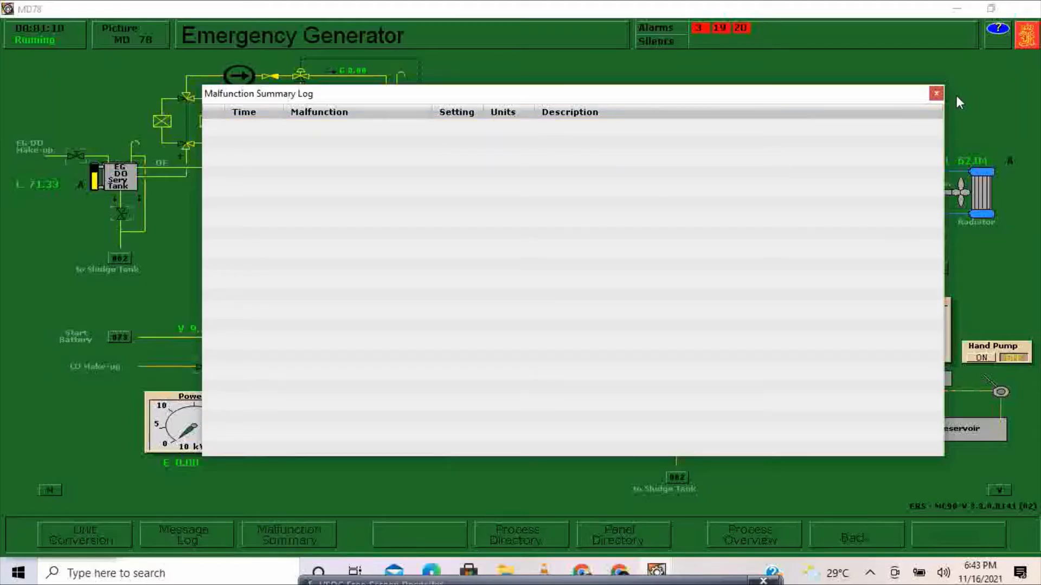
click(936, 94)
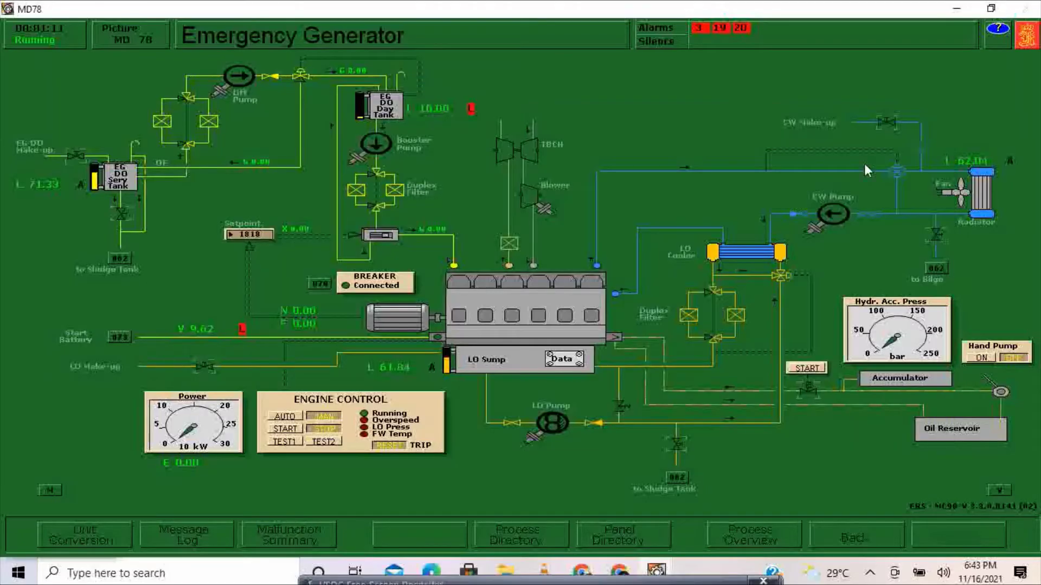
In Power Chief - Generator Control, turn off AUTO for the shaft generator, both diesel generators and the turbo generator.
click(617, 536)
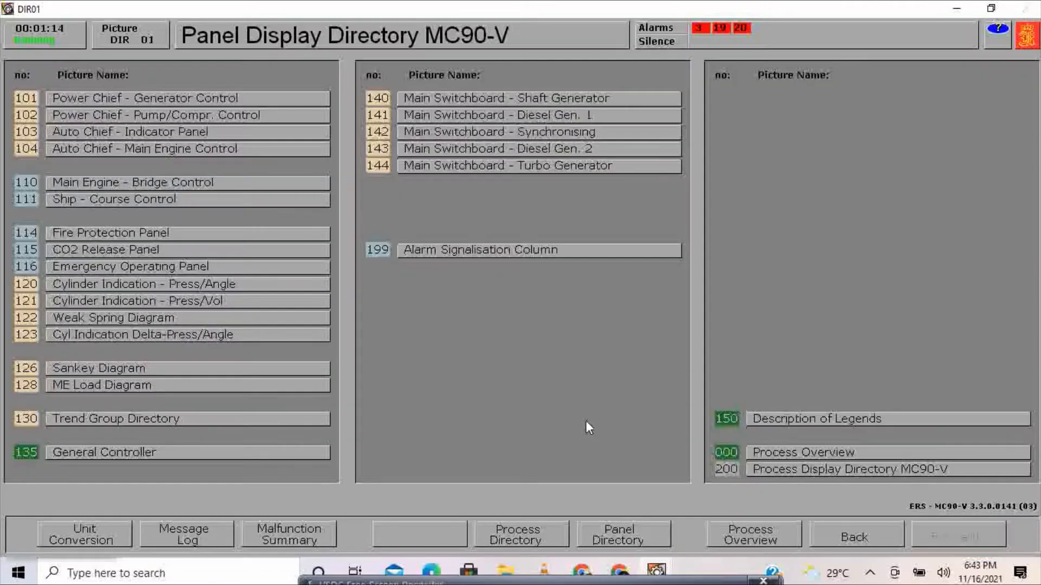
click(124, 98)
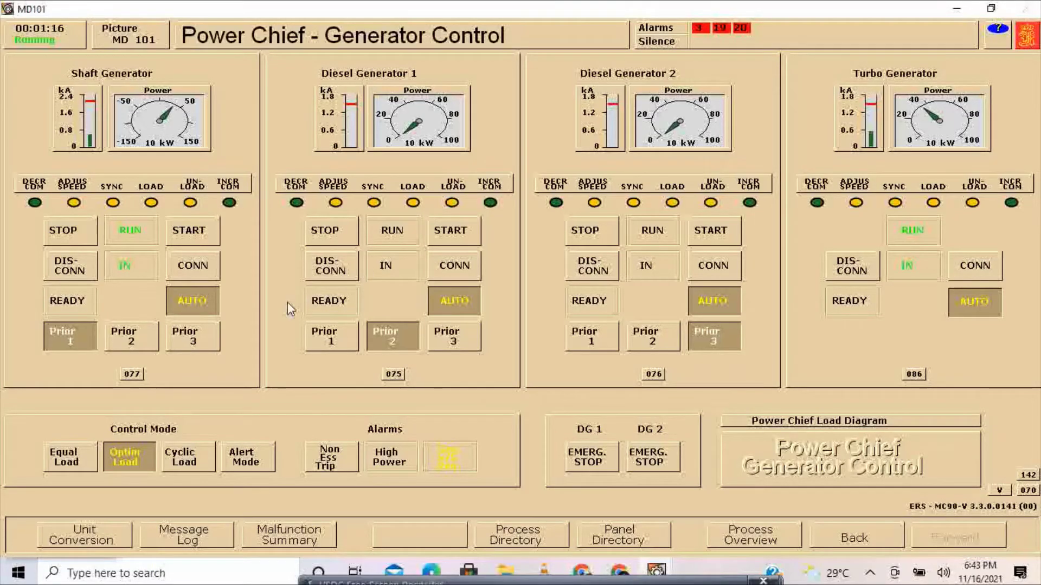
click(208, 311)
click(454, 304)
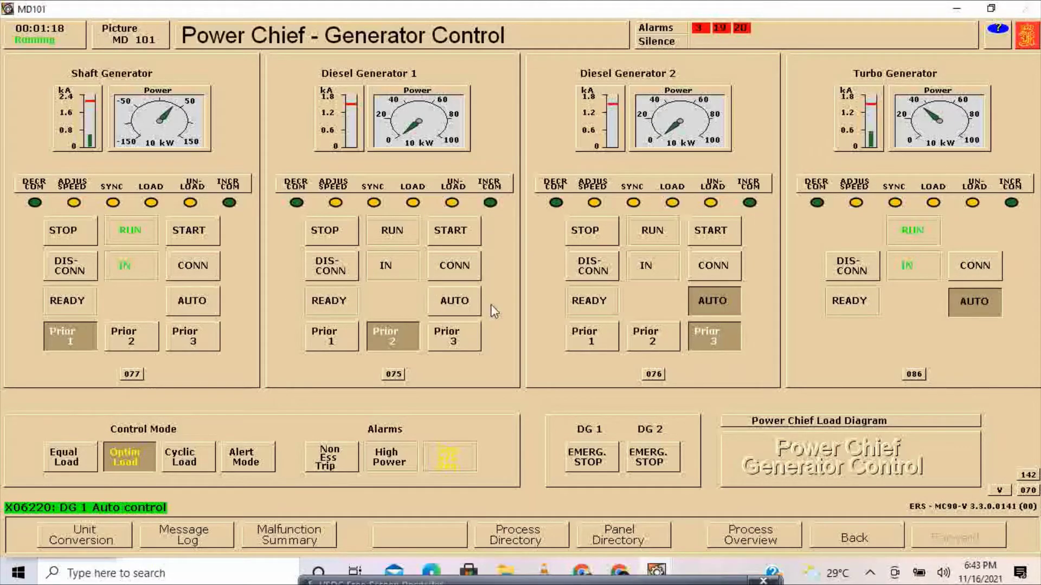
click(714, 306)
click(974, 302)
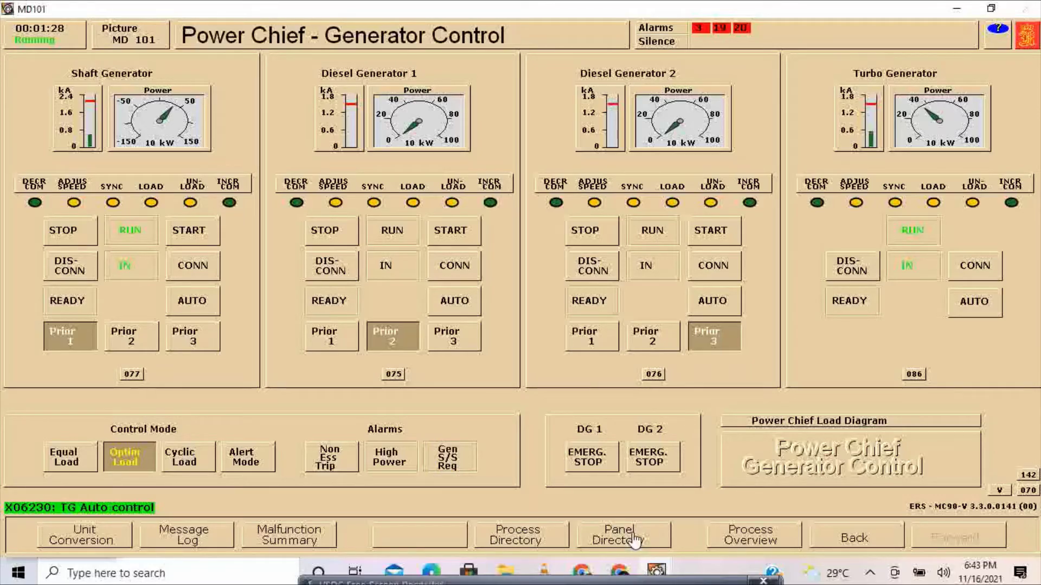
Reset the Loss of Response alarm on the Main Engine - Bridge Control panel.
click(615, 537)
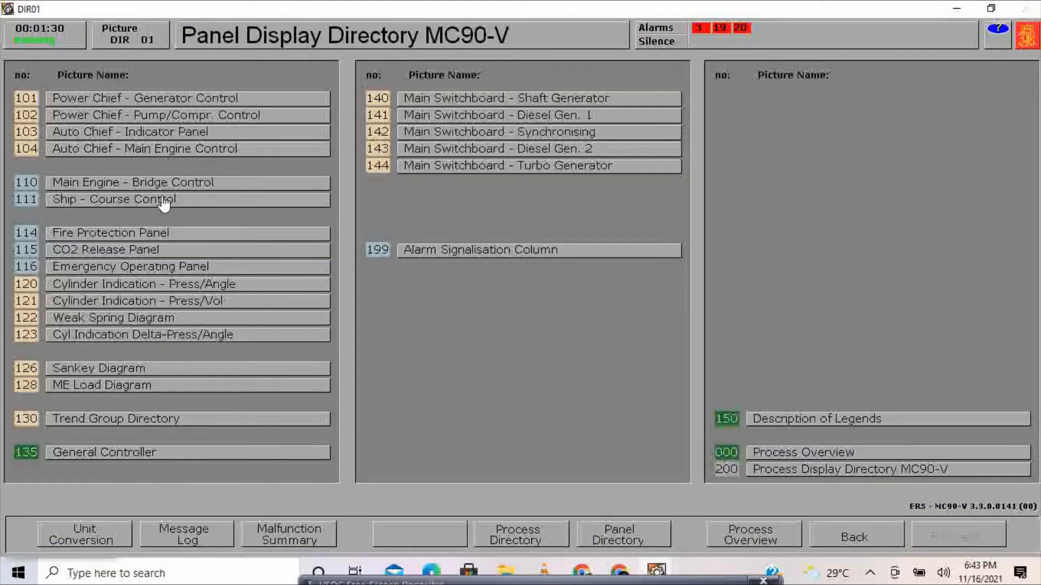
click(131, 184)
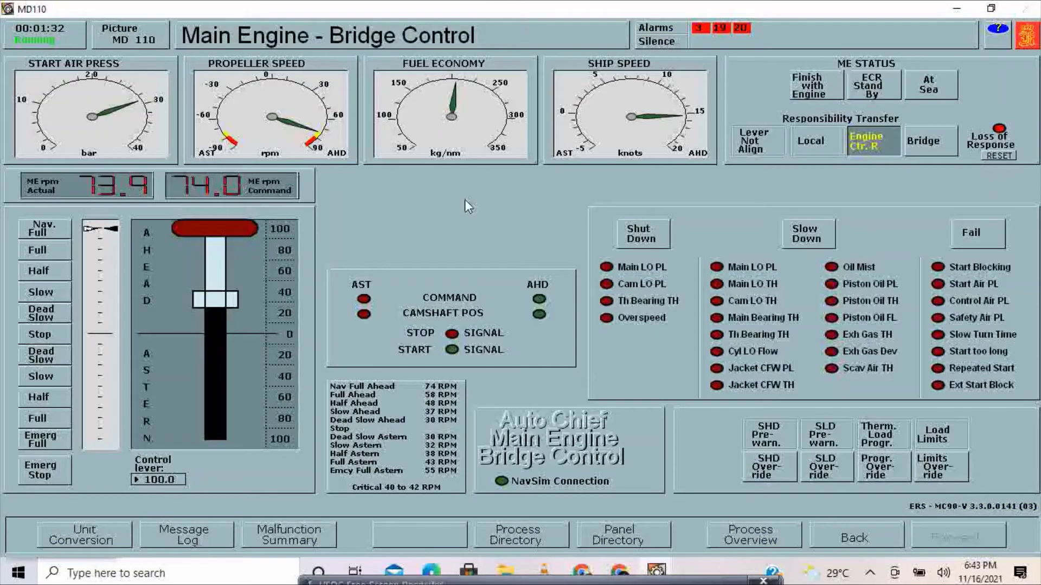
click(1006, 157)
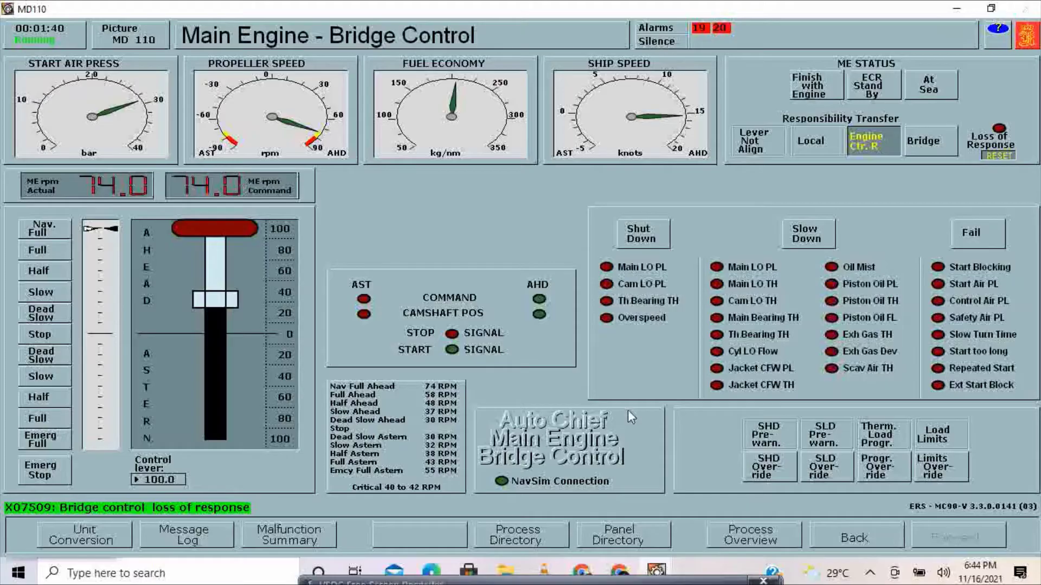
From the Emergency Generator display's alarm group 19 page, set the start battery voltage to 20 V and the main battery voltage to 21 V.
click(521, 535)
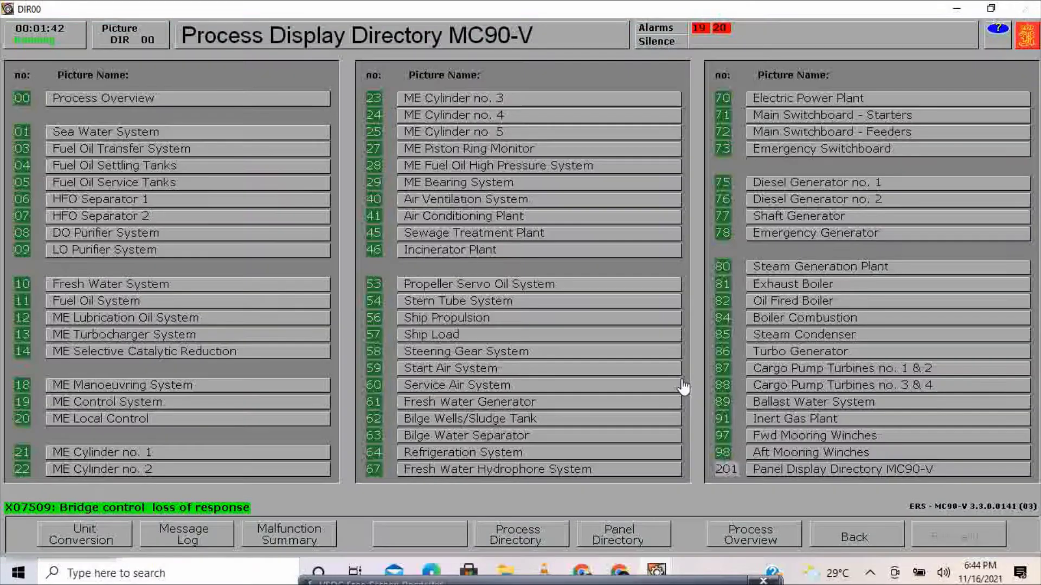
click(799, 236)
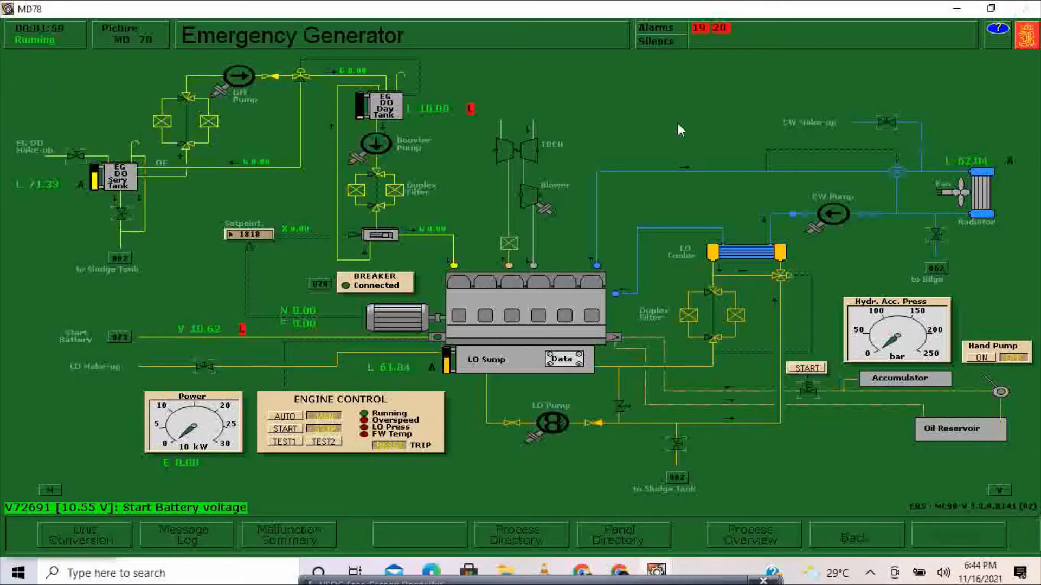
click(706, 35)
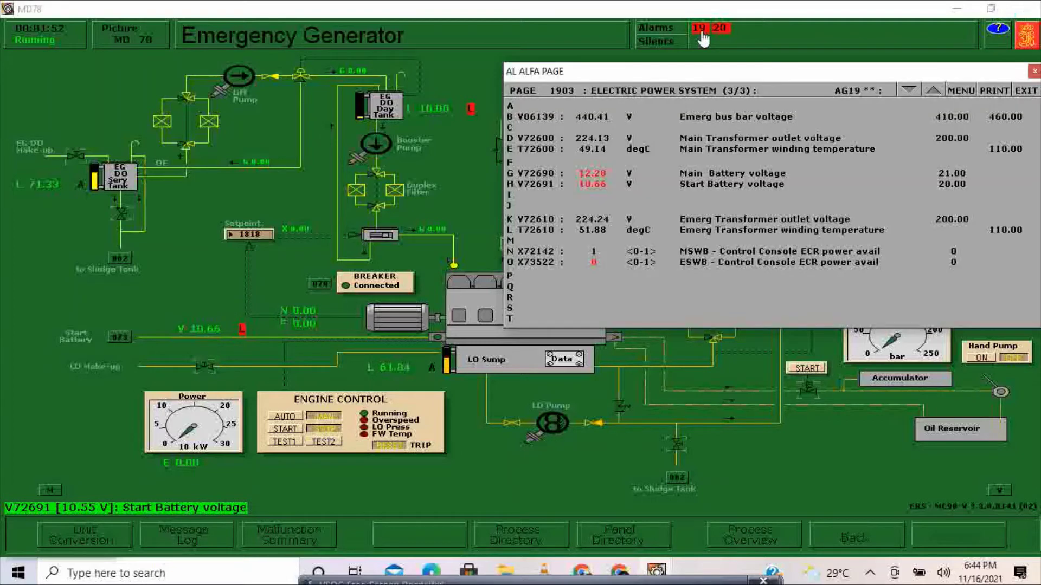
drag(722, 68, 511, 61)
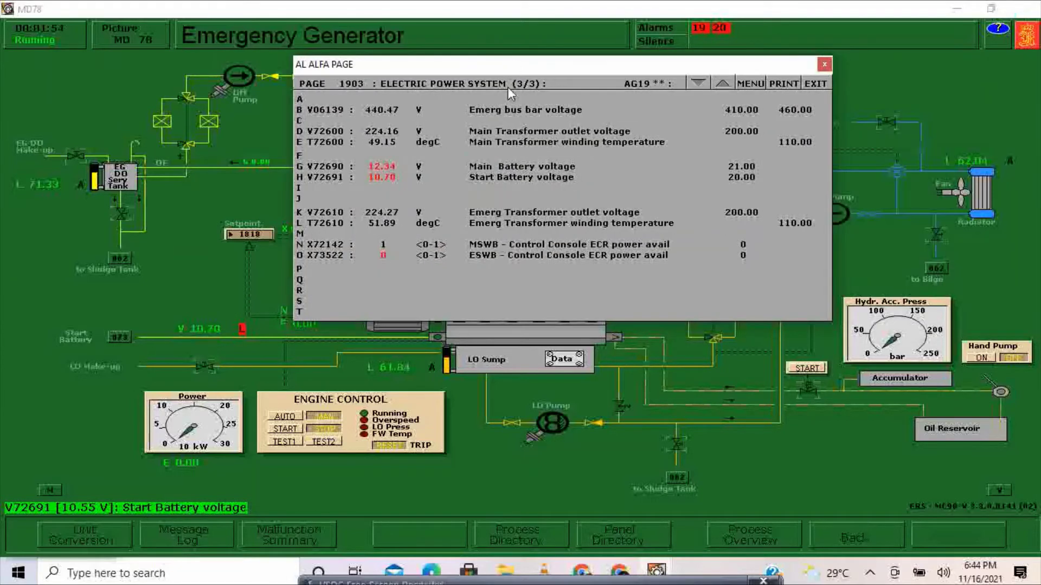
click(391, 182)
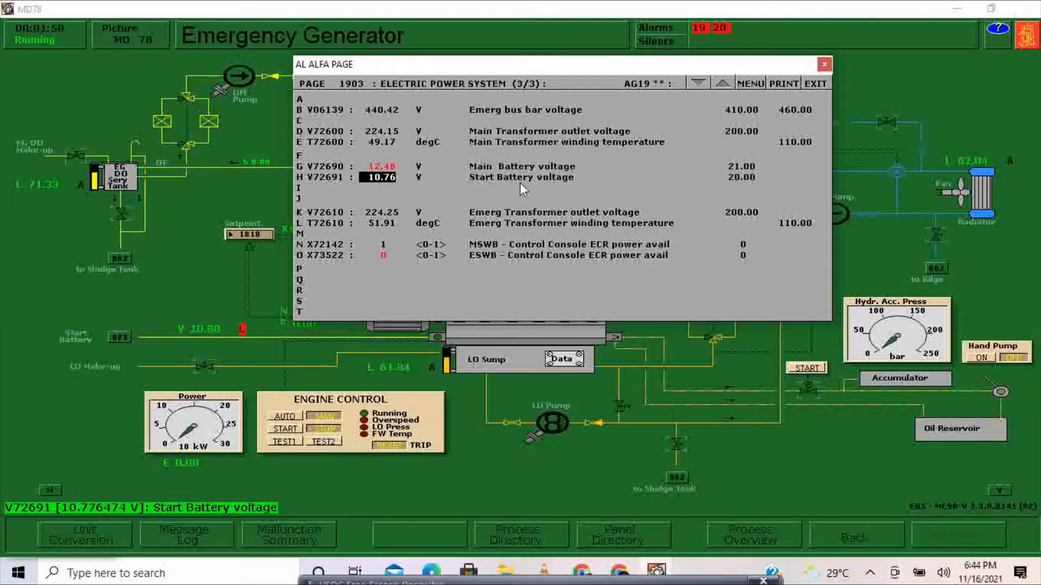
click(382, 179)
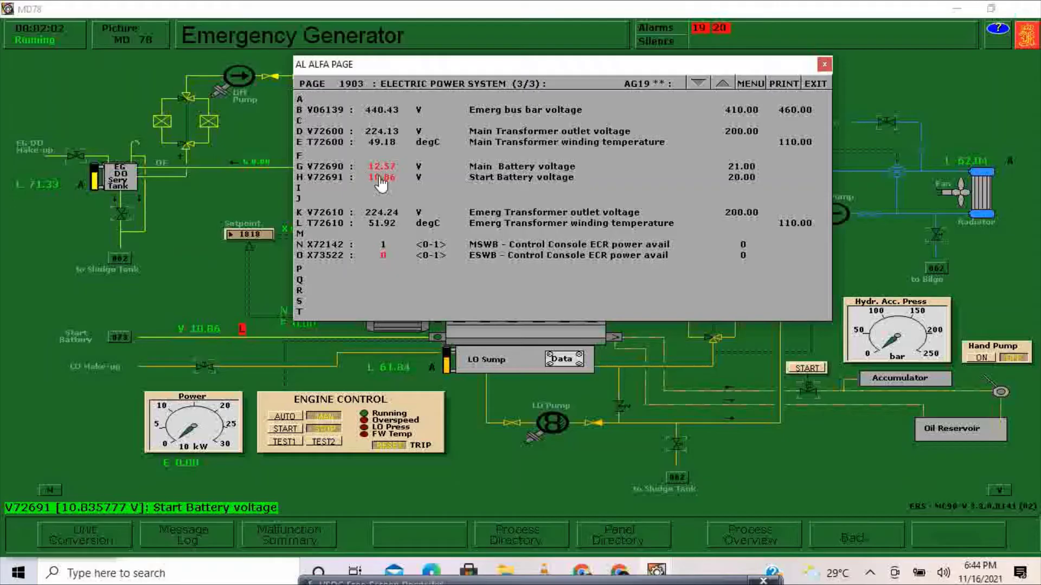
click(385, 167)
text(21)
key(Return)
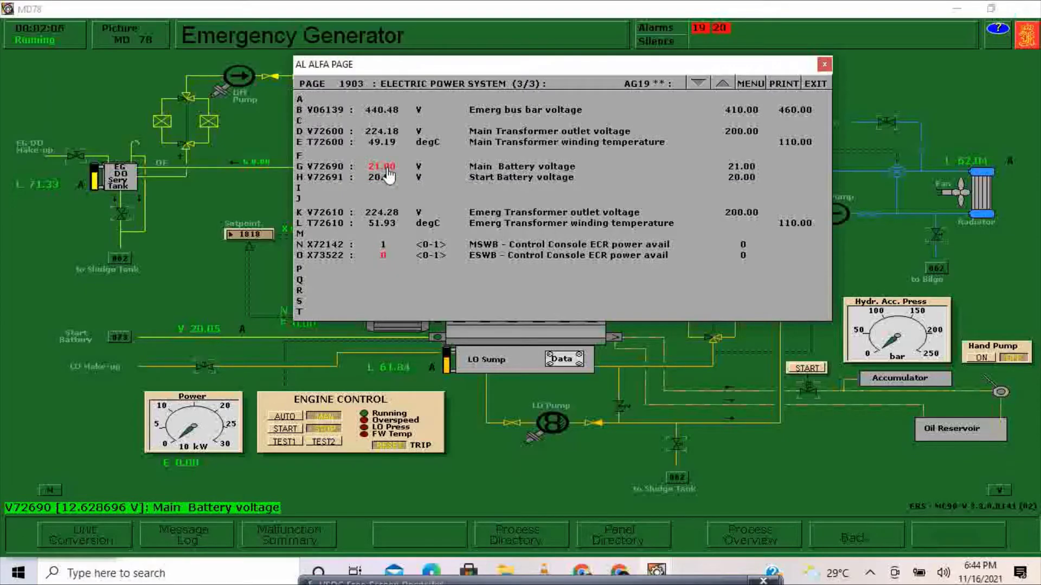
click(826, 65)
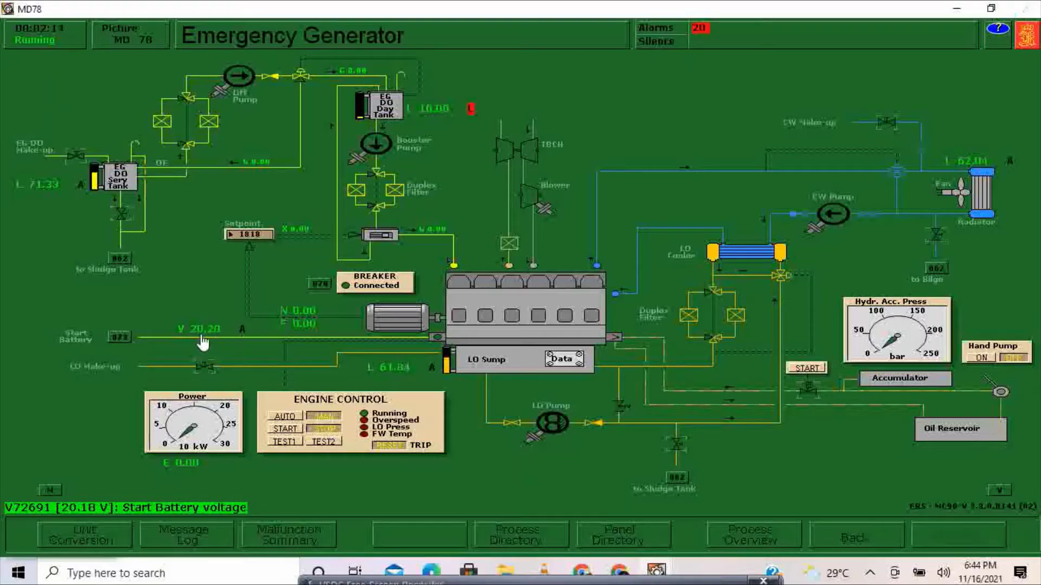
Turn on the emergency generator's voltage control in the Electric Power Plant display.
click(556, 538)
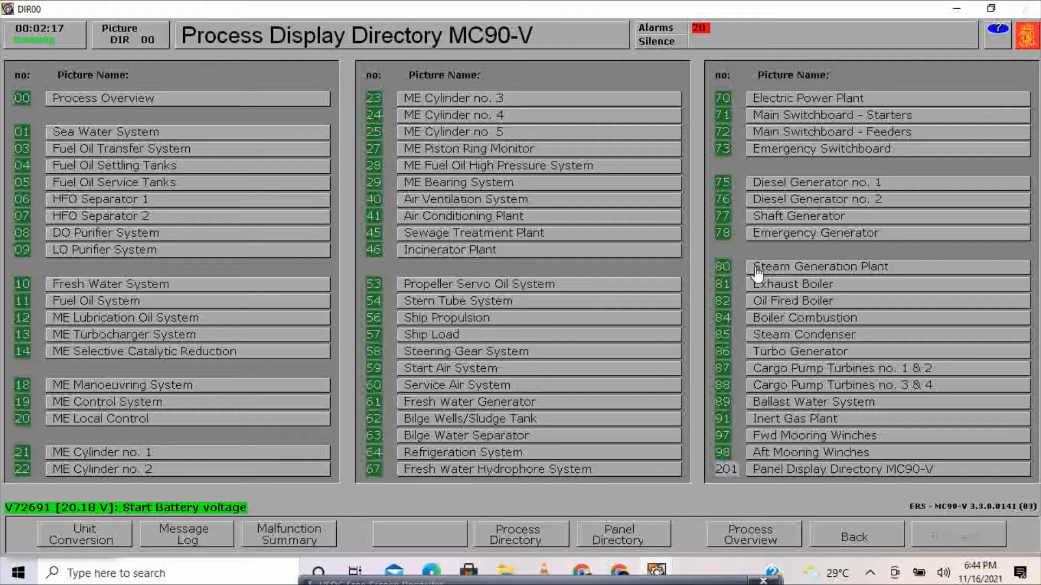
click(781, 98)
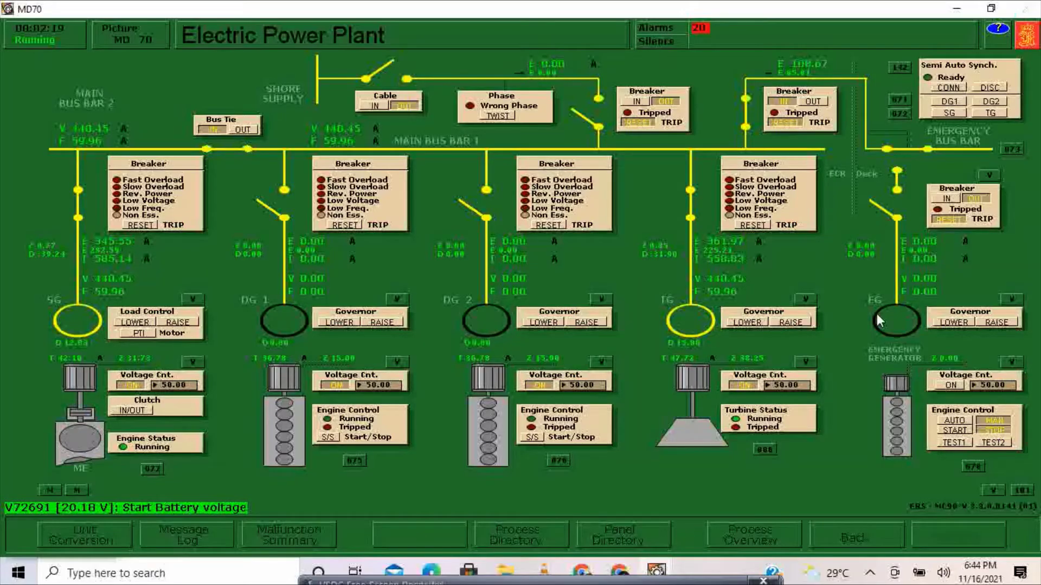
click(946, 389)
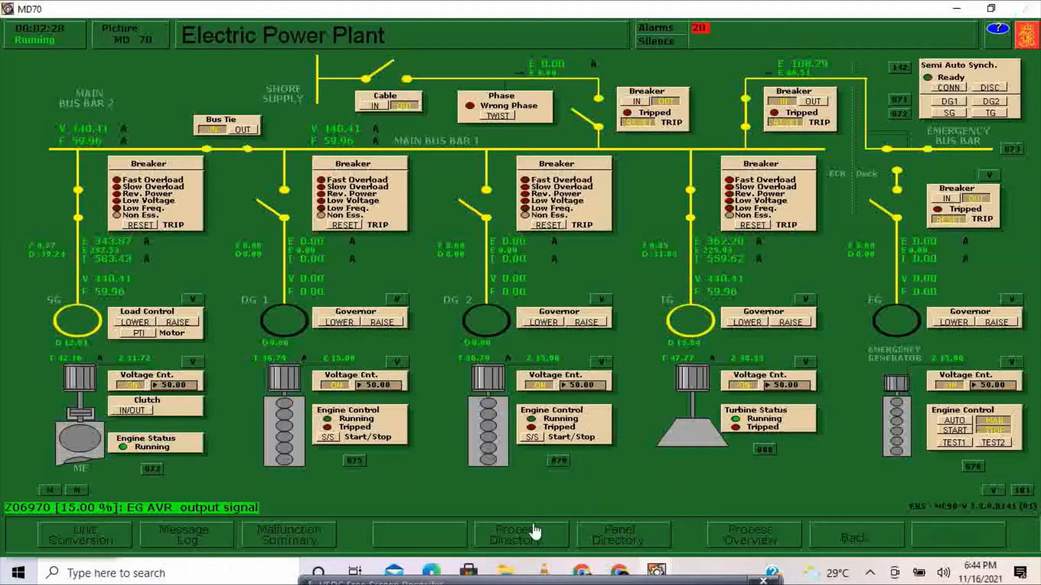
Return to the Emergency Generator display and turn on the hydraulic hand pump to pressurize the accumulator.
click(528, 540)
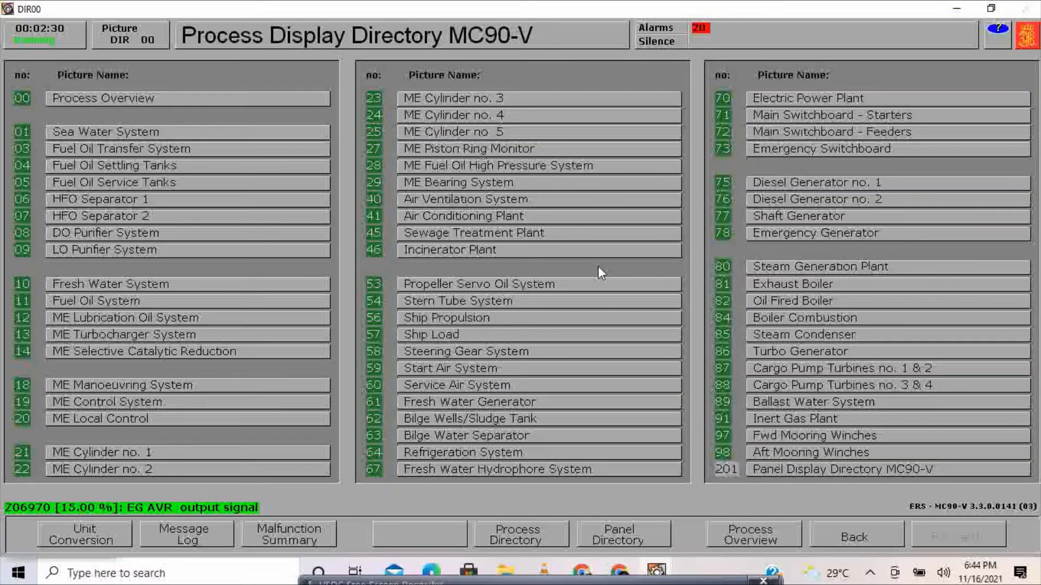
click(796, 234)
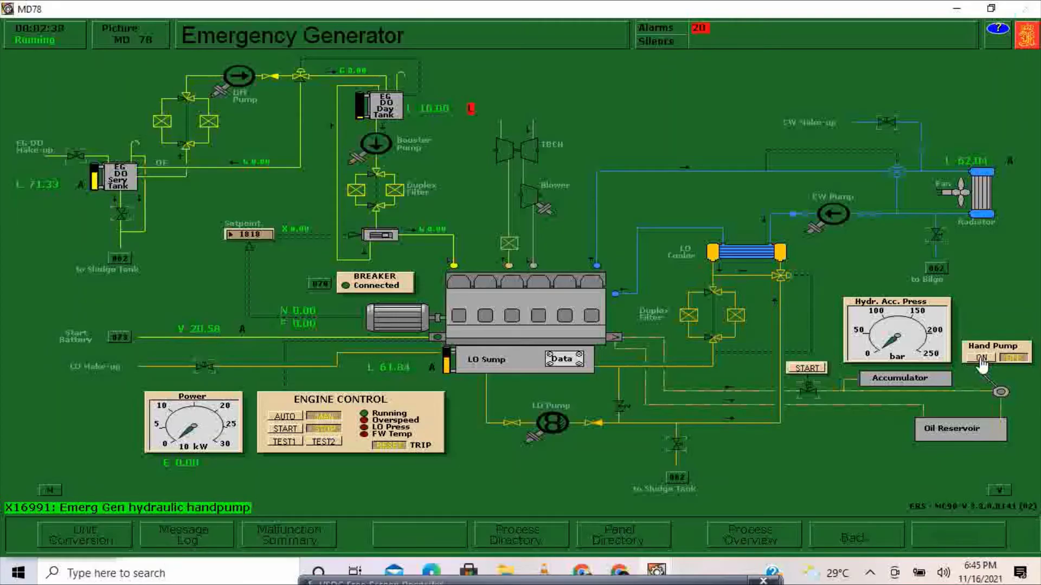
click(981, 359)
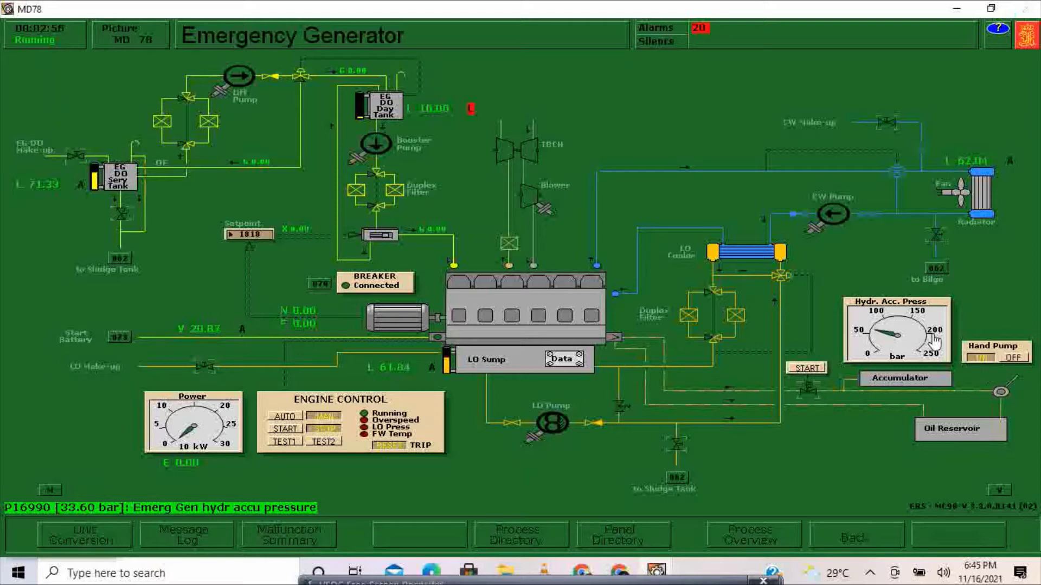
click(424, 118)
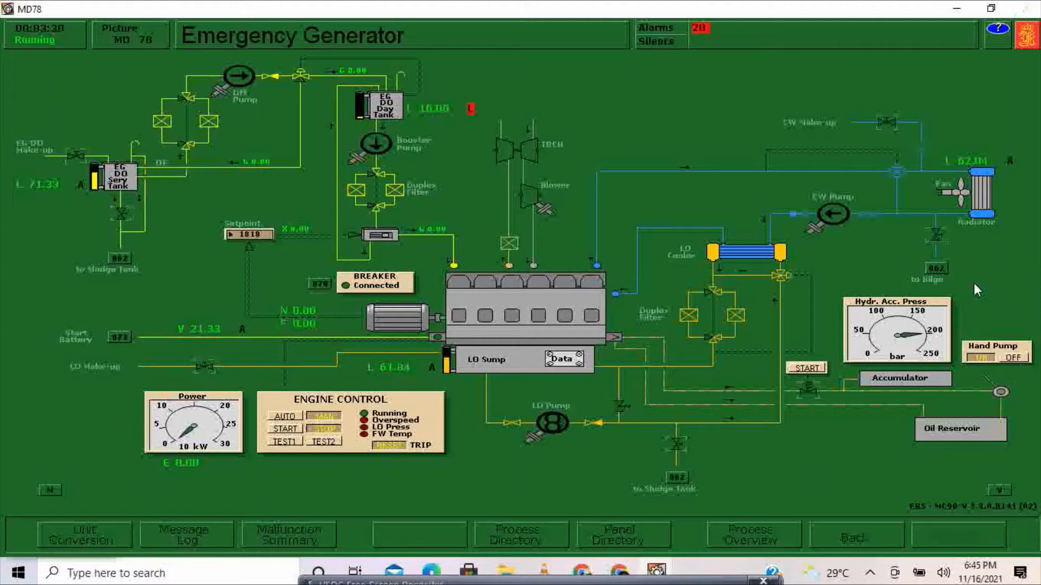
Turn off the hydraulic hand pump and open the hydraulic start valve to start the emergency generator from accumulator pressure.
click(1014, 359)
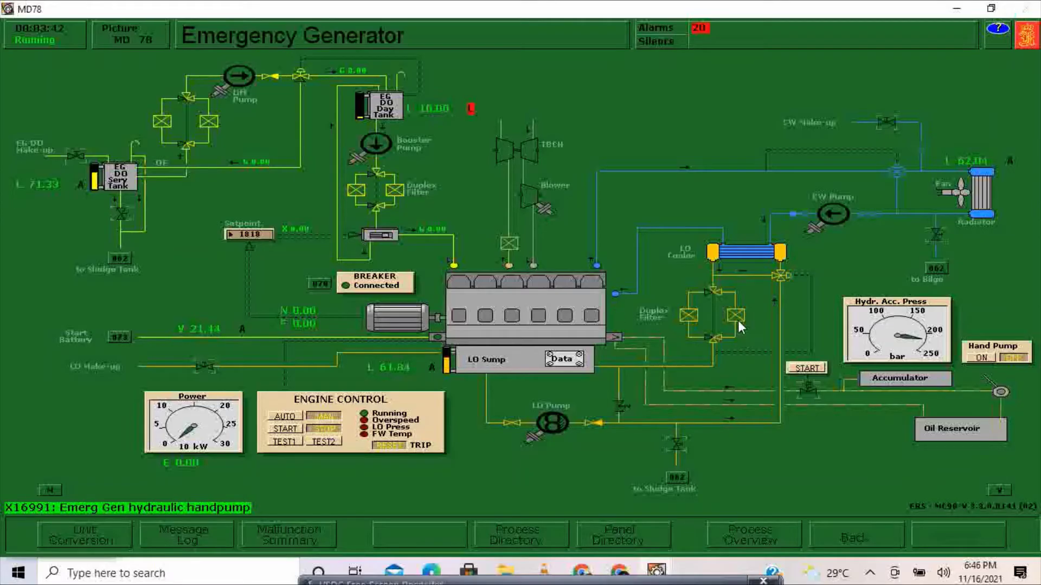
click(809, 388)
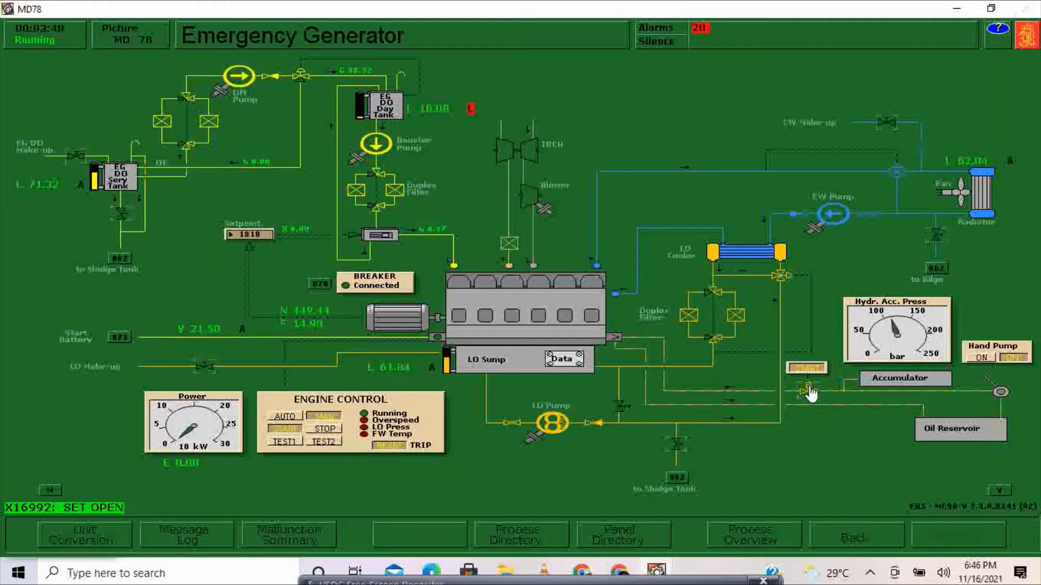
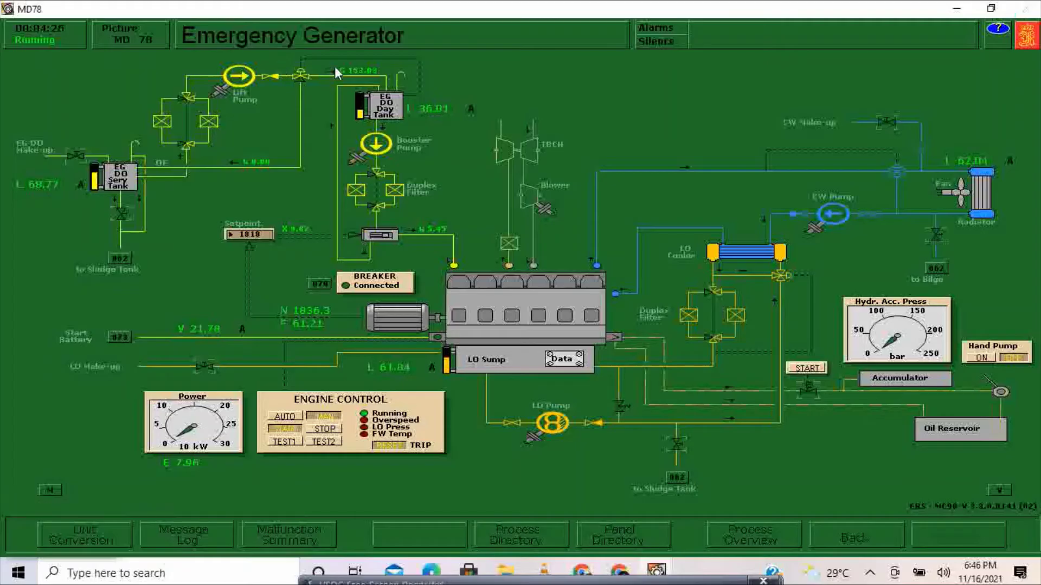
Stop the emergency generator once the day tank has filled, and restart it in manual mode from the engine control, checking the generator speed.
mouse_move(419, 116)
click(326, 430)
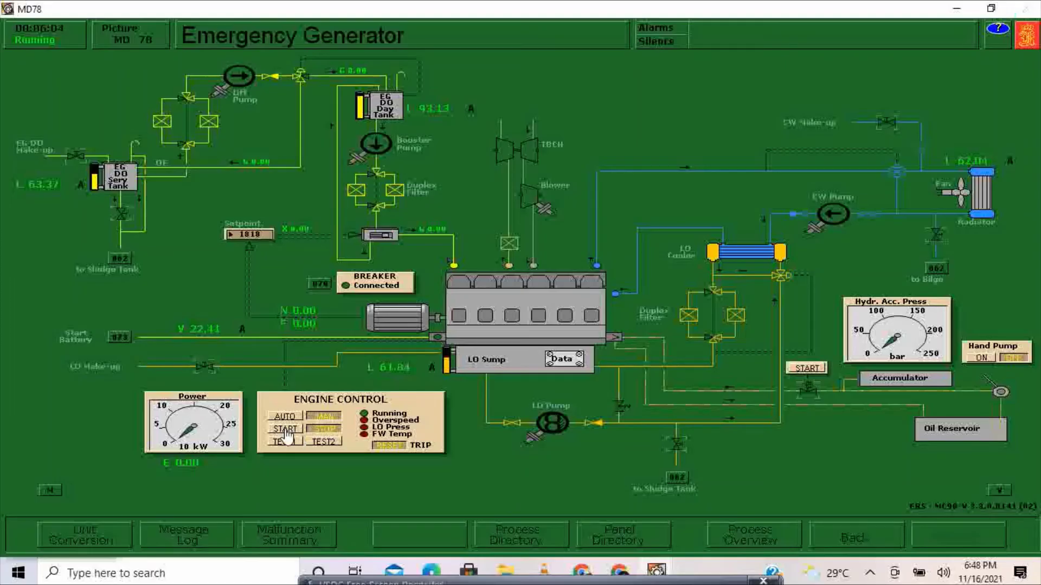
click(286, 434)
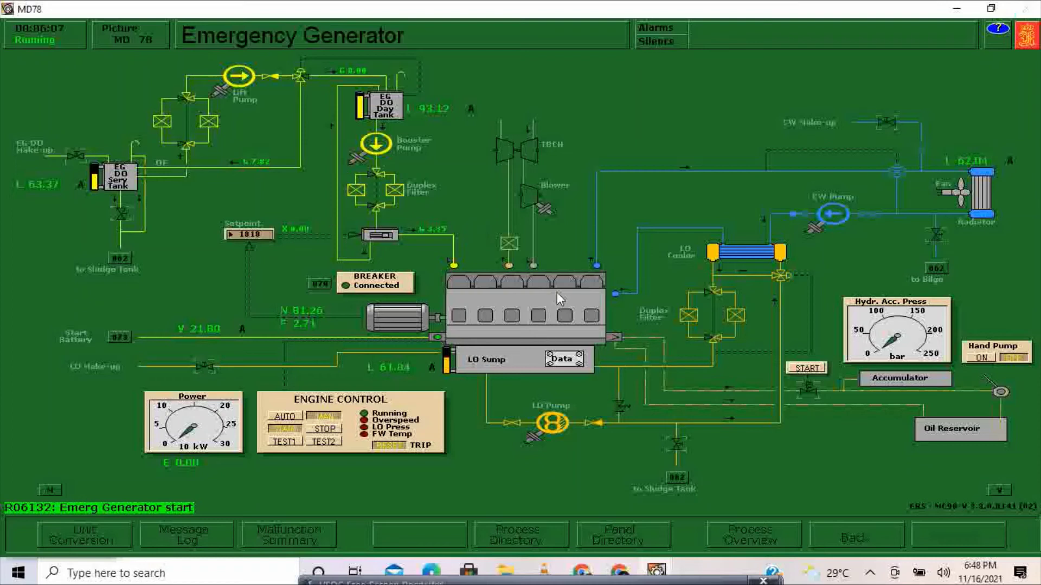
click(274, 80)
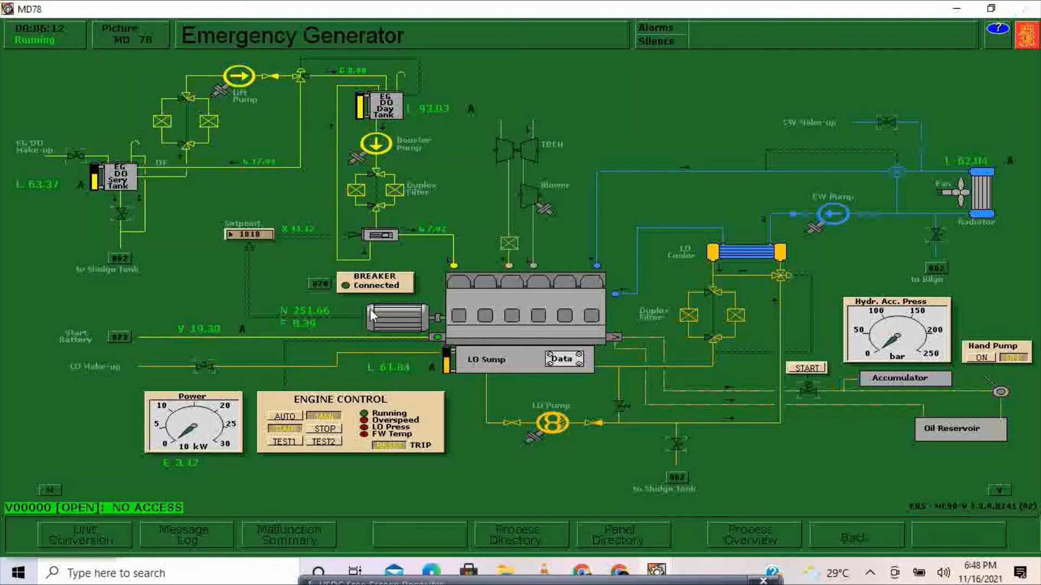
click(304, 312)
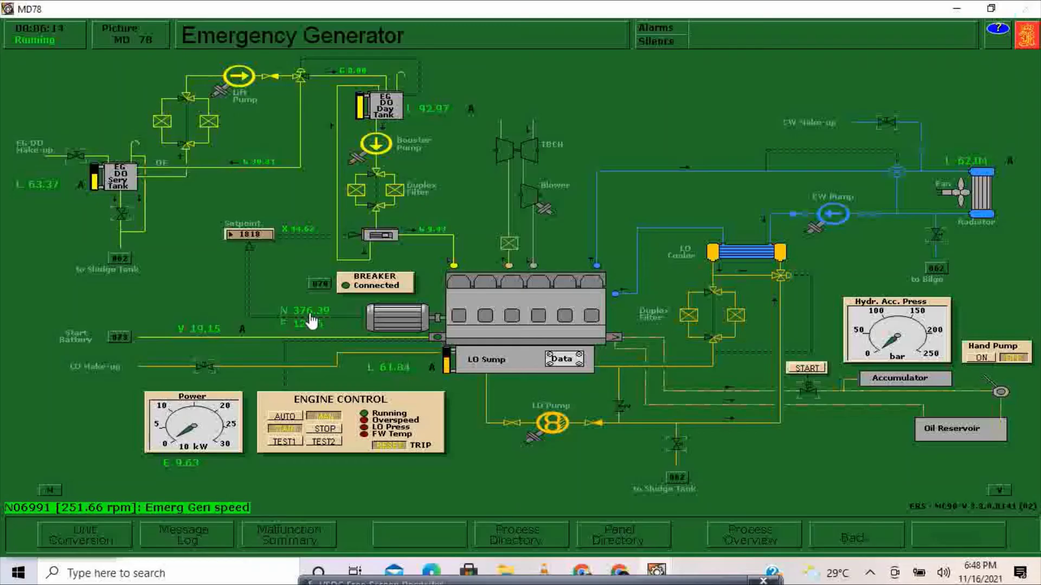